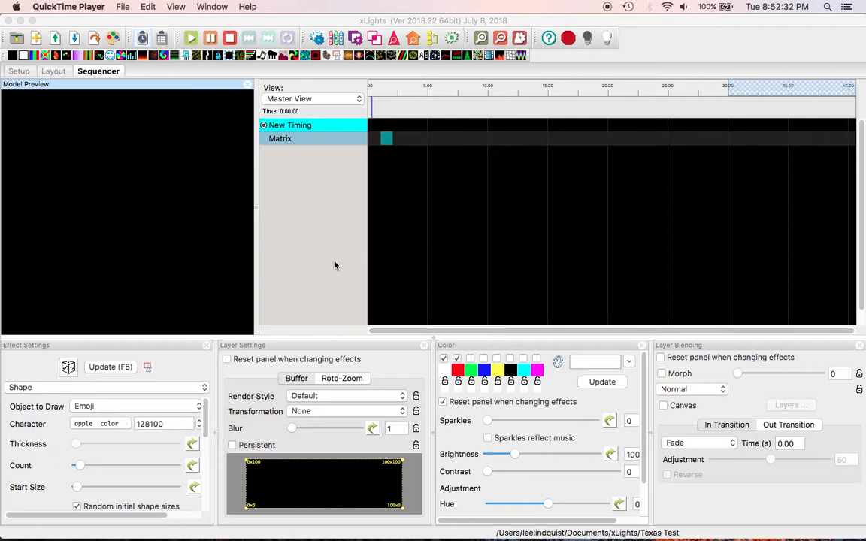
Place a Shape effect on the Matrix row ending at 10.7 s and choose Apple Color Emoji as its character font
{"action": "left_click_drag", "start_coordinate": [340, 61], "coordinate": [395, 139]}
{"action": "left_click_drag", "start_coordinate": [454, 137], "coordinate": [494, 139]}
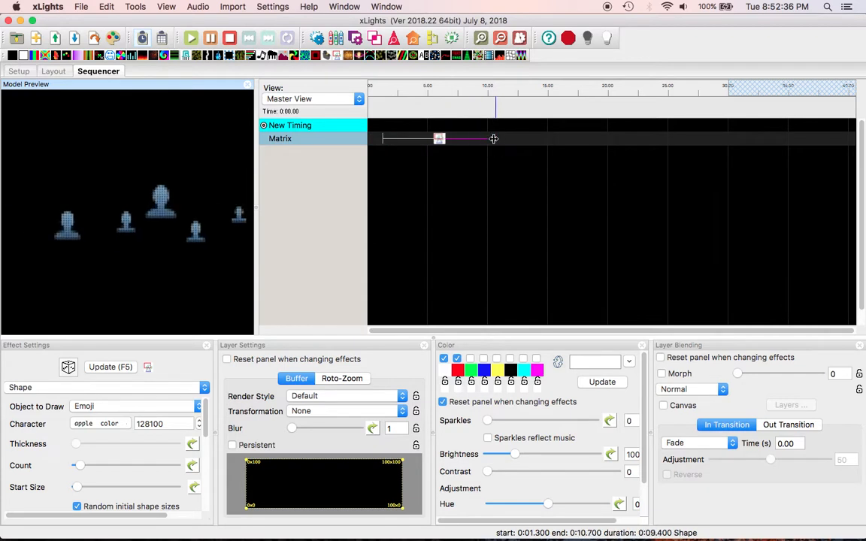
{"action": "left_click", "coordinate": [442, 141]}
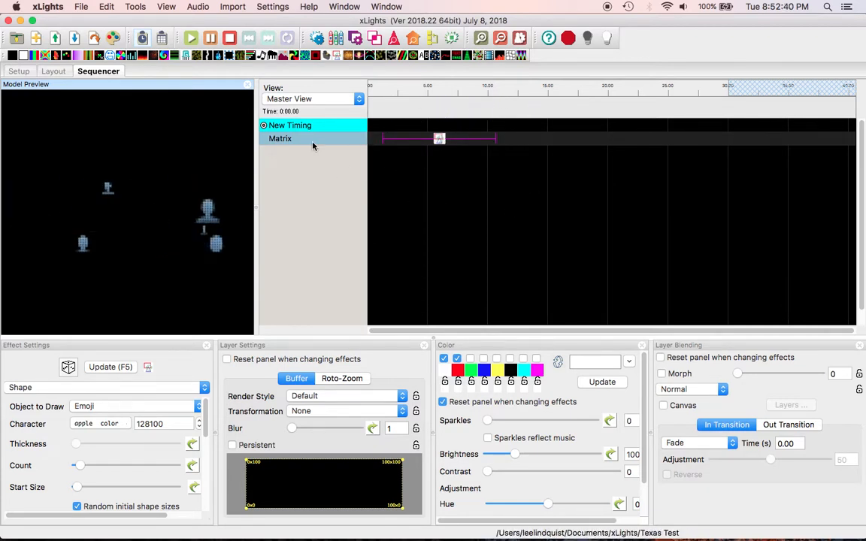
{"action": "left_click", "coordinate": [171, 423]}
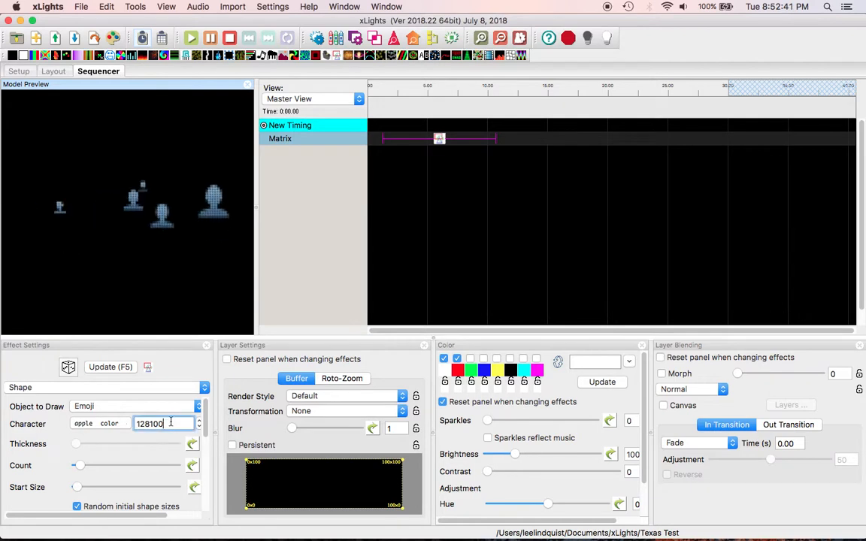
{"action": "left_click", "coordinate": [106, 425]}
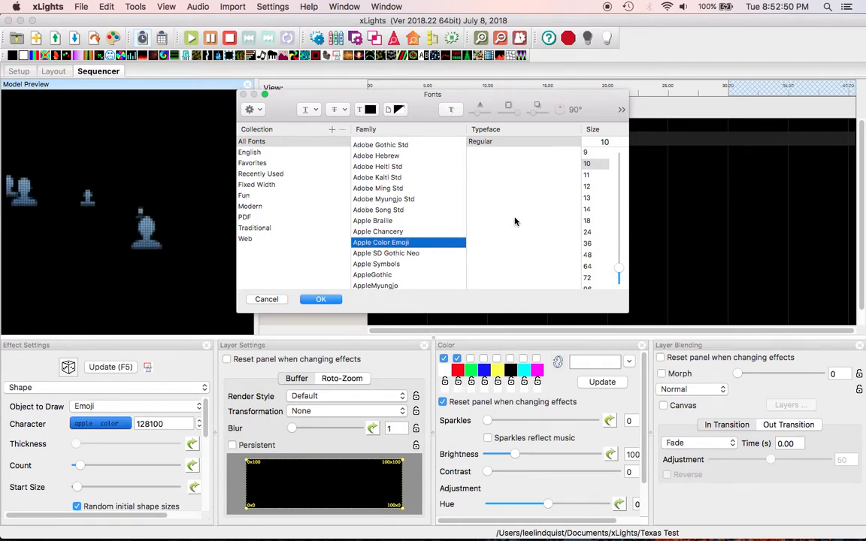
Apply the Apple Color Emoji font and lower the emoji character code from 128100 to 128093
{"action": "left_click", "coordinate": [322, 300]}
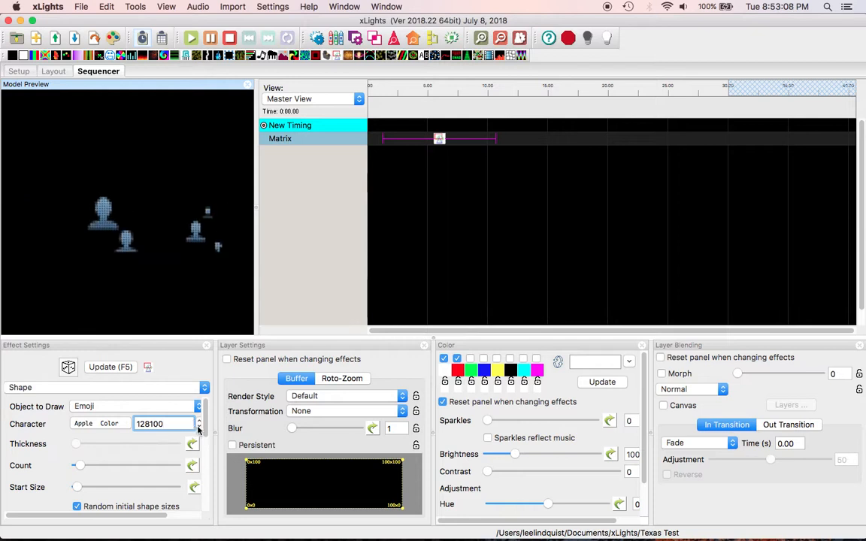
{"action": "left_click", "coordinate": [199, 426]}
{"action": "left_click", "coordinate": [199, 428]}
{"action": "left_click", "coordinate": [199, 428]}
{"action": "left_click", "coordinate": [199, 428]}
{"action": "left_click", "coordinate": [199, 427]}
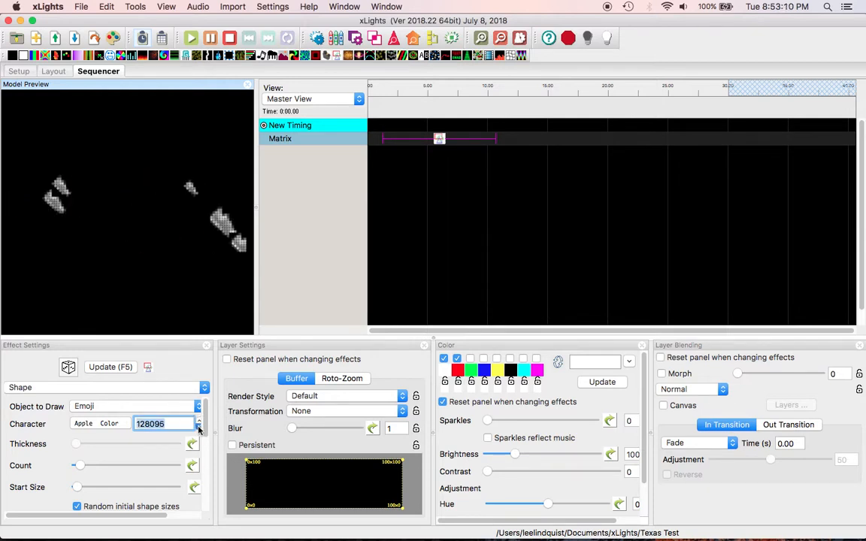
{"action": "left_click", "coordinate": [200, 427]}
{"action": "left_click", "coordinate": [199, 428]}
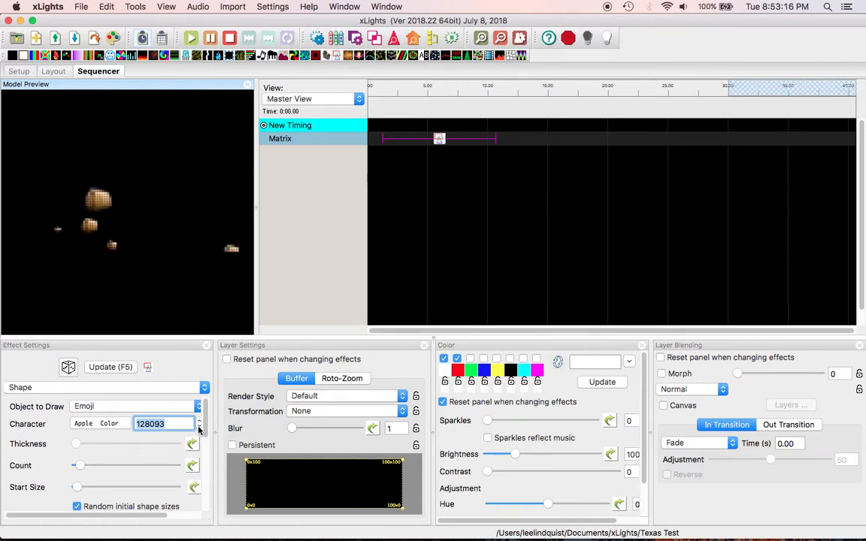
{"action": "key", "text": "super+space"}
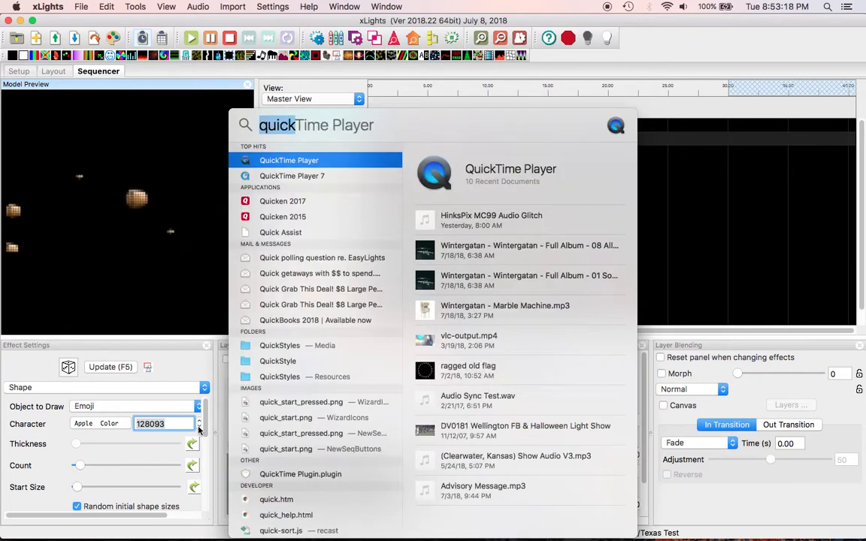
Launch Font Book, search 'emoji' and show the Apple Color Emoji Regular face
{"action": "type", "text": "font"}
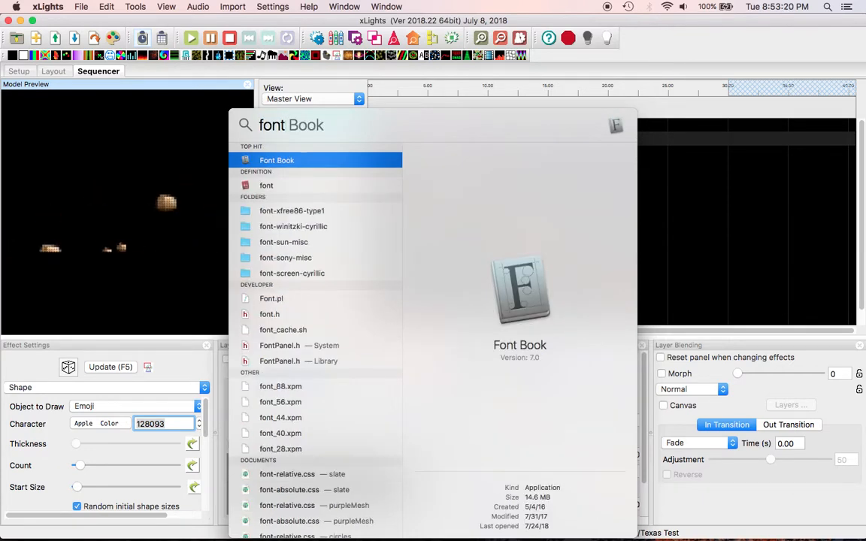
{"action": "key", "text": "Return"}
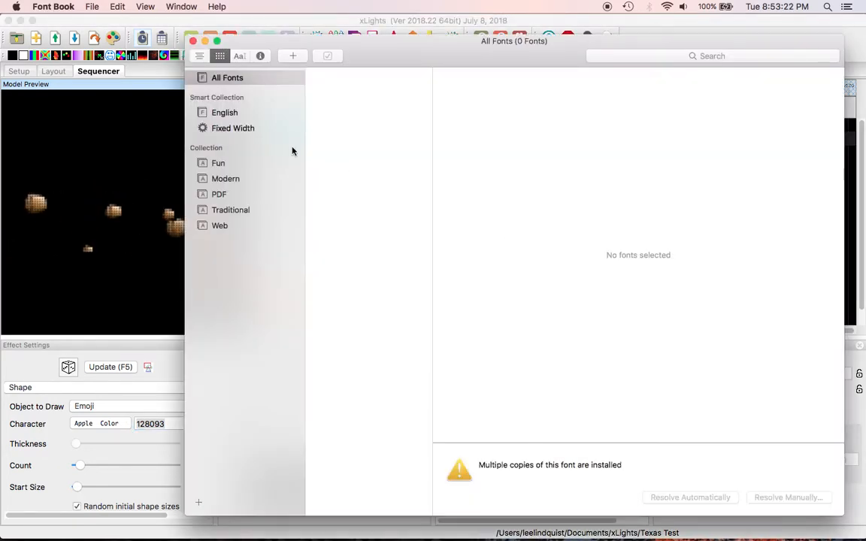
{"action": "left_click", "coordinate": [627, 56]}
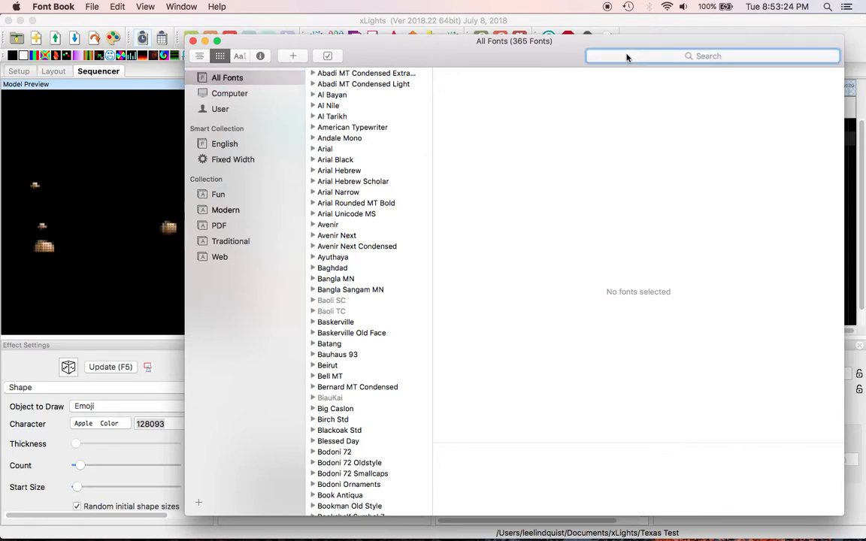
{"action": "type", "text": "emo"}
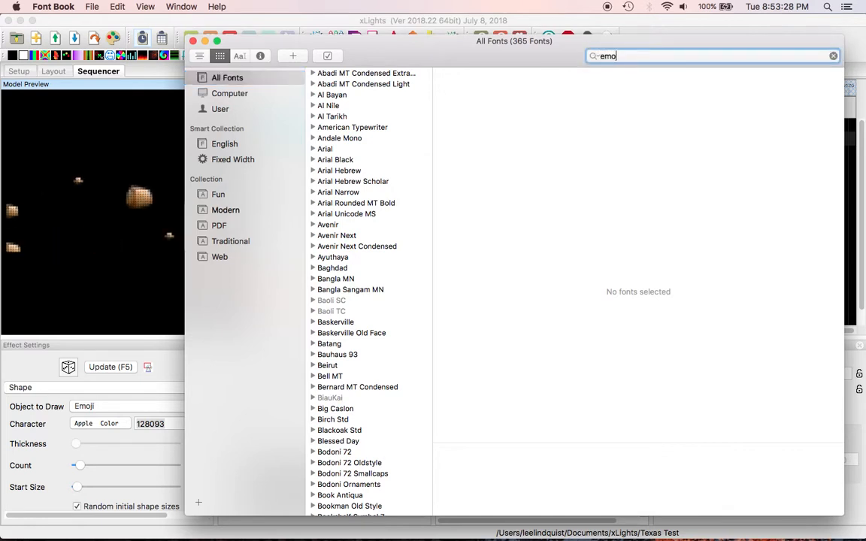
{"action": "type", "text": "ji"}
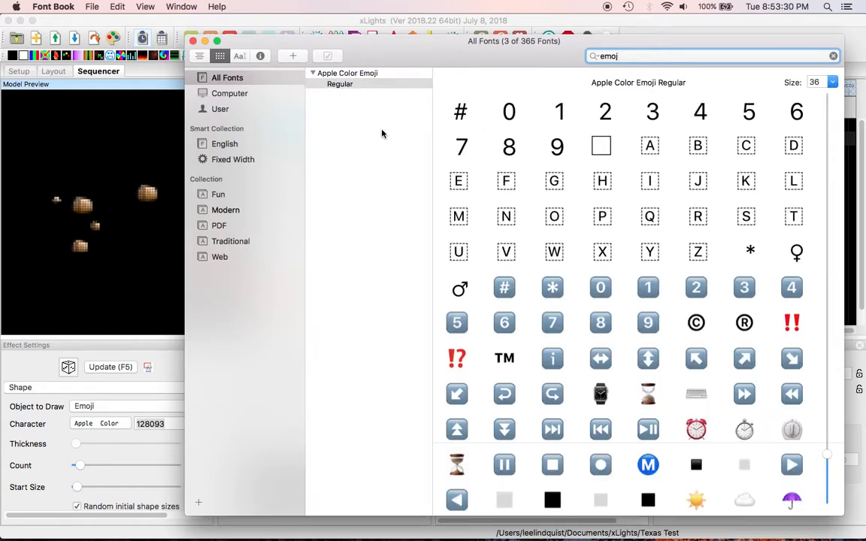
{"action": "left_click", "coordinate": [372, 83]}
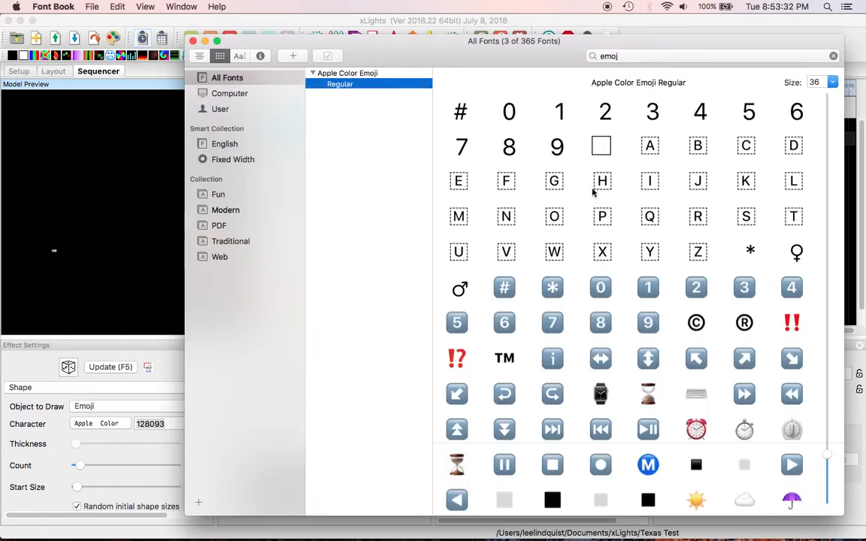
Browse the emoji glyphs to find the thinking face's code, U+1F914
{"action": "scroll", "coordinate": [593, 189], "scroll_direction": "down", "scroll_amount": 15}
{"action": "scroll", "coordinate": [700, 276], "scroll_direction": "down", "scroll_amount": 20}
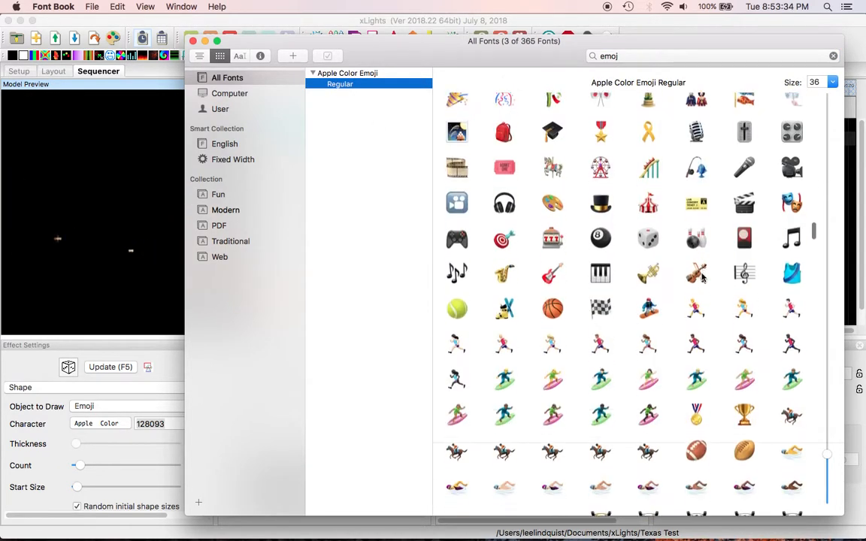
{"action": "scroll", "coordinate": [700, 276], "scroll_direction": "down", "scroll_amount": 20}
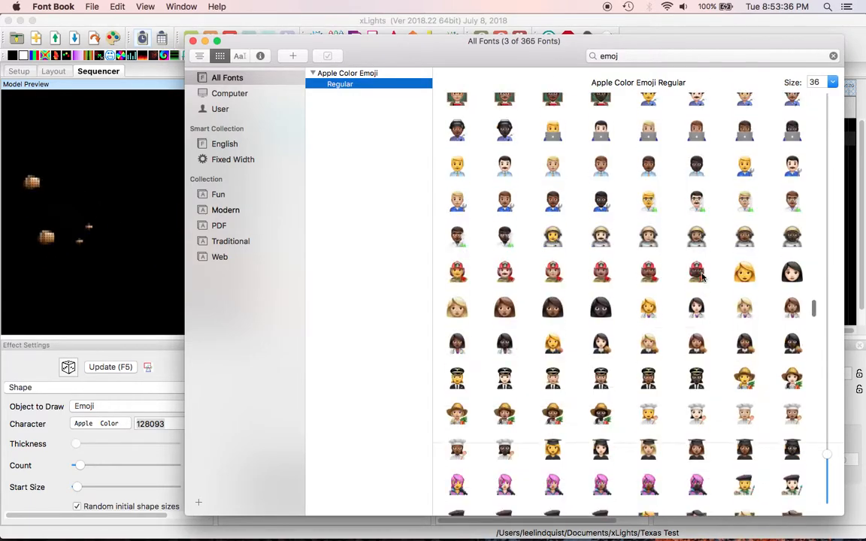
{"action": "scroll", "coordinate": [699, 276], "scroll_direction": "down", "scroll_amount": 20}
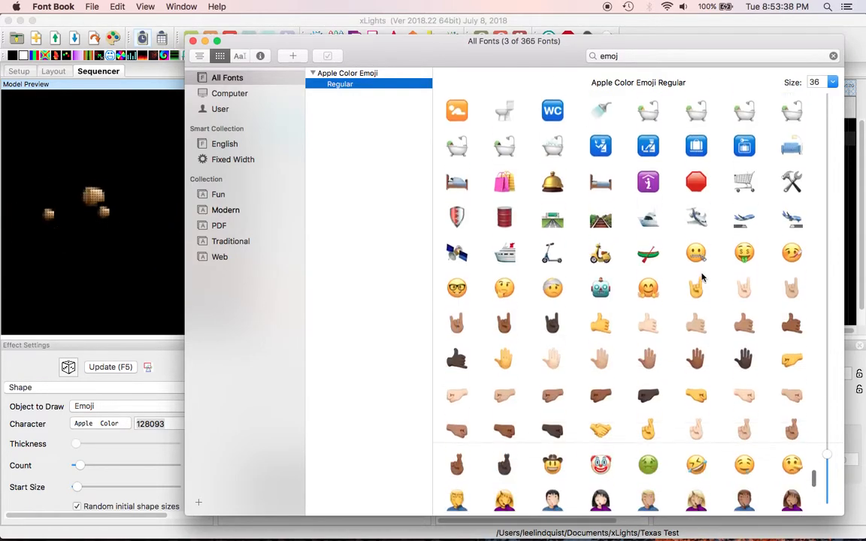
{"action": "scroll", "coordinate": [701, 277], "scroll_direction": "up", "scroll_amount": 2}
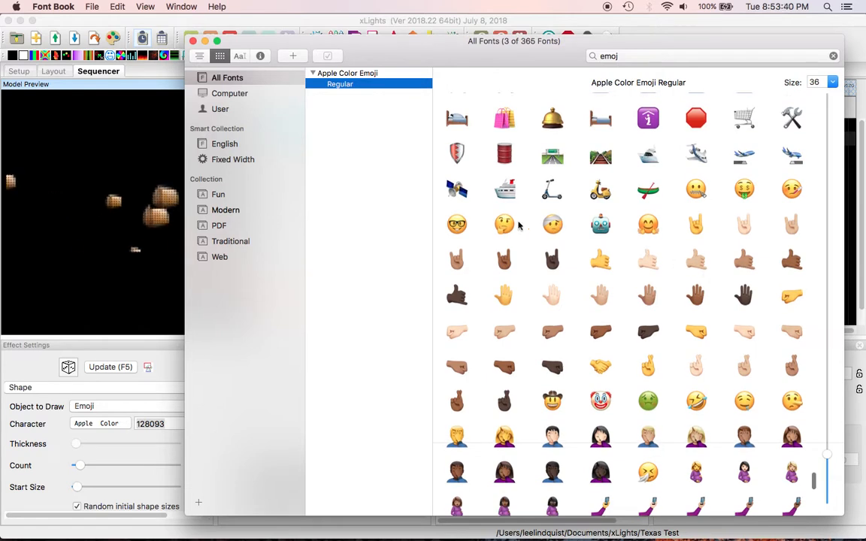
{"action": "mouse_move", "coordinate": [503, 227]}
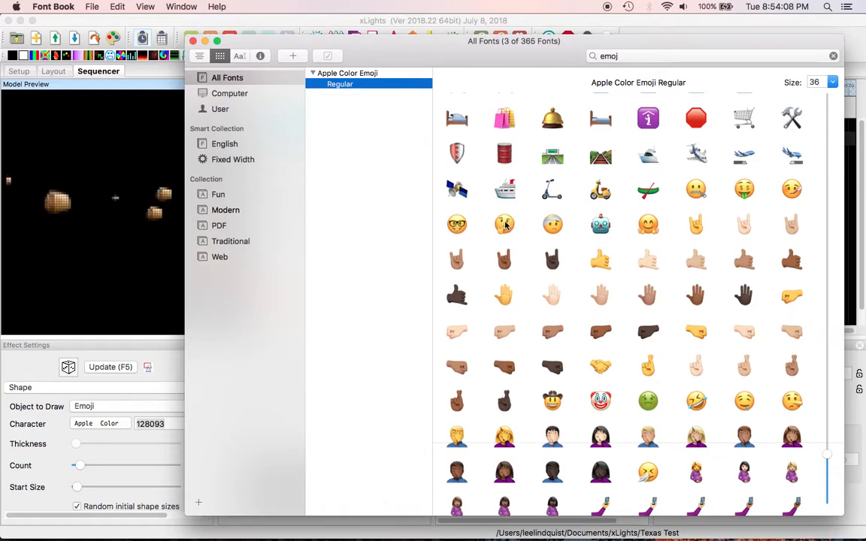
{"action": "key", "text": "super+space"}
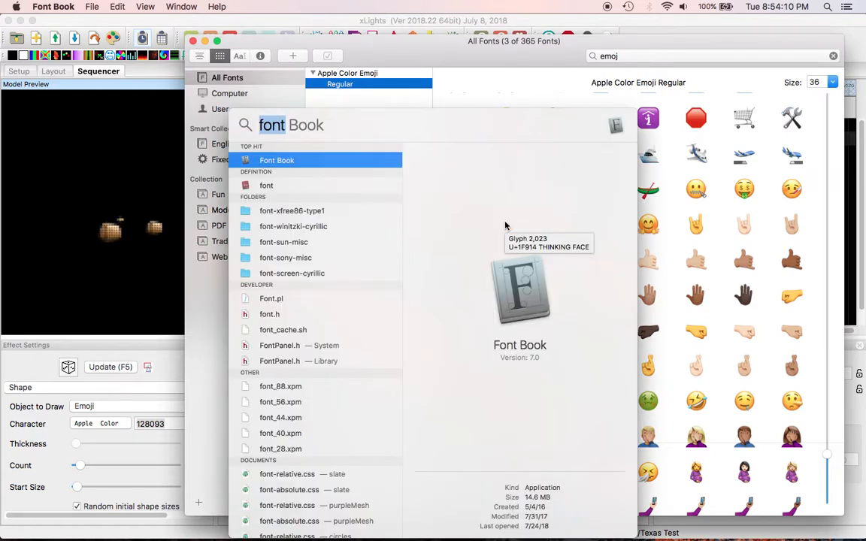
Launch Calculator and enter the hex value 1F914
{"action": "type", "text": "calcu"}
{"action": "key", "text": "Return"}
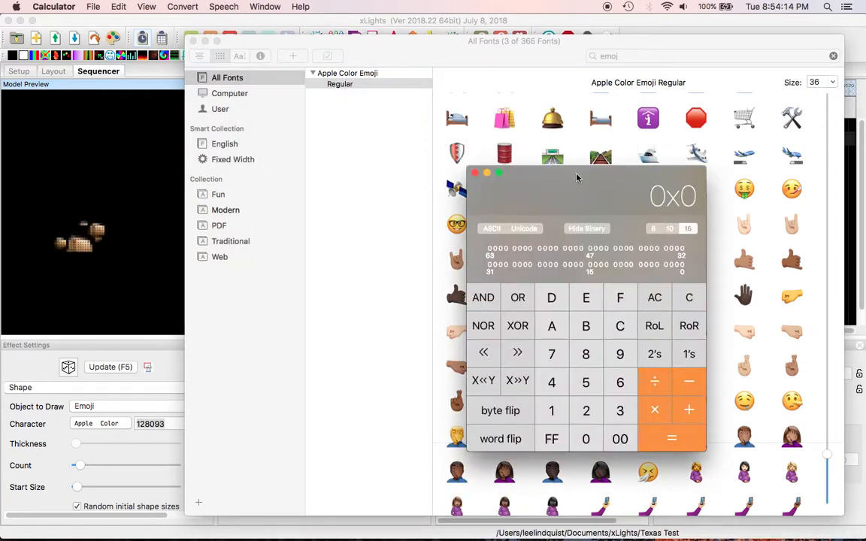
{"action": "left_click_drag", "start_coordinate": [578, 176], "coordinate": [680, 164]}
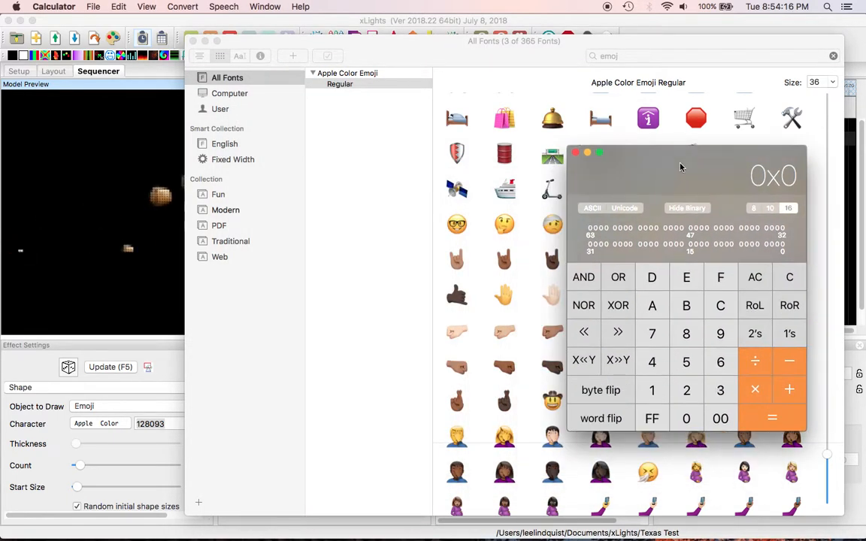
{"action": "type", "text": "1F91"}
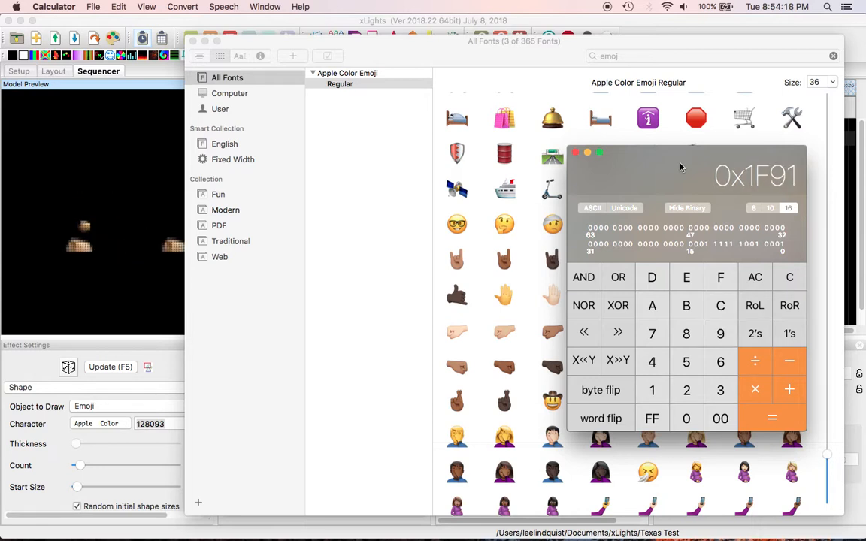
{"action": "type", "text": "4"}
Re-enter 1F914 in Programmer mode, then switch to Scientific to read decimal 129300
{"action": "left_click", "coordinate": [148, 7]}
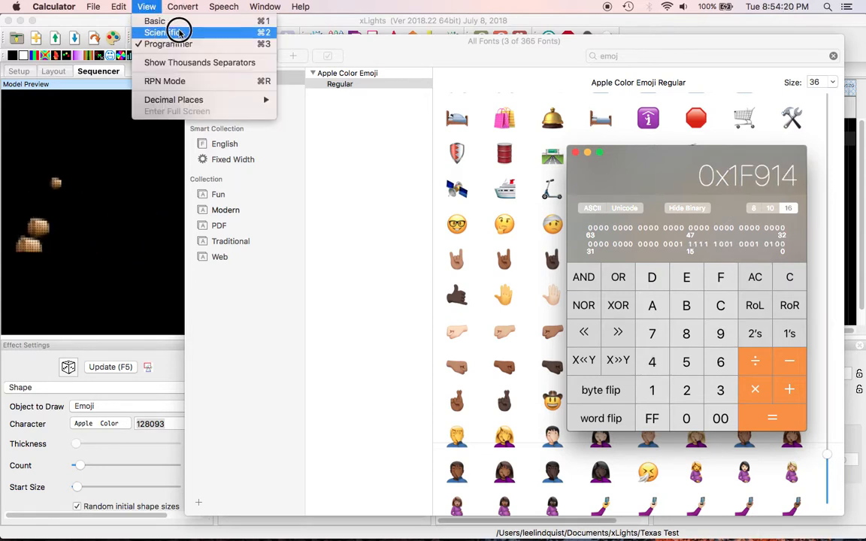
{"action": "left_click", "coordinate": [178, 22]}
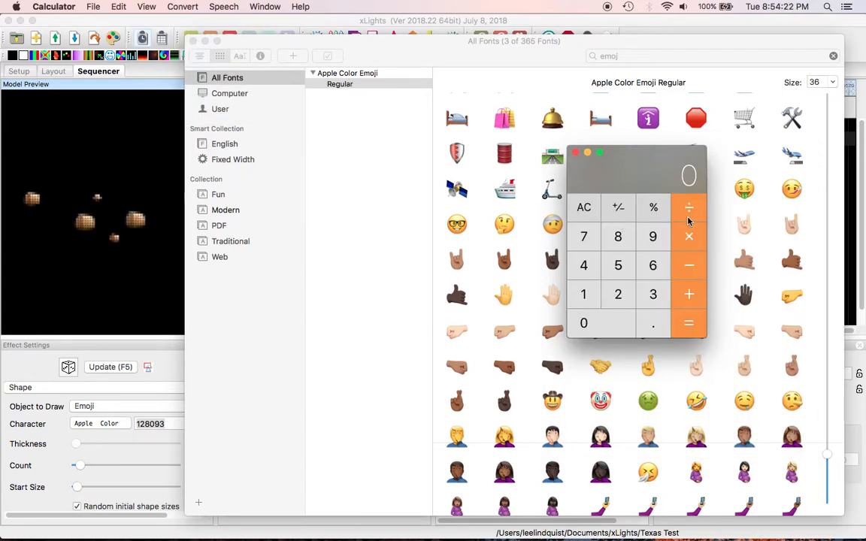
{"action": "left_click", "coordinate": [148, 6]}
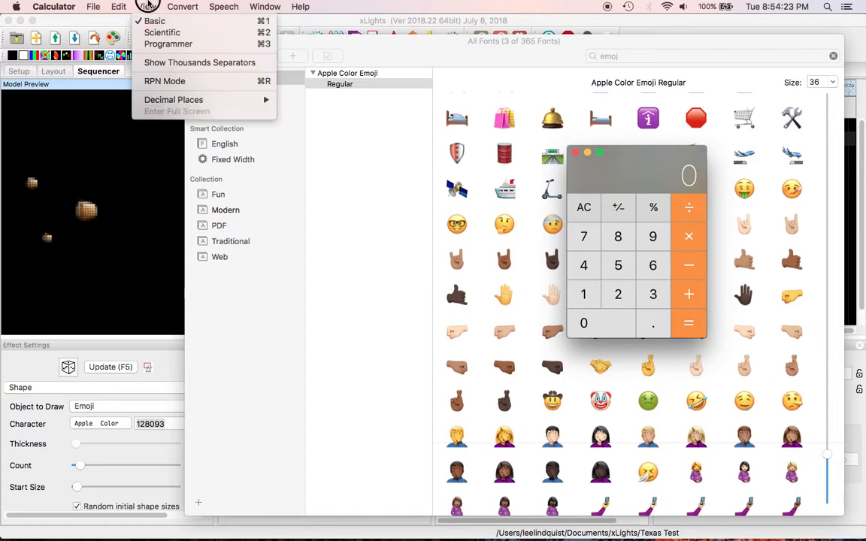
{"action": "left_click", "coordinate": [158, 44]}
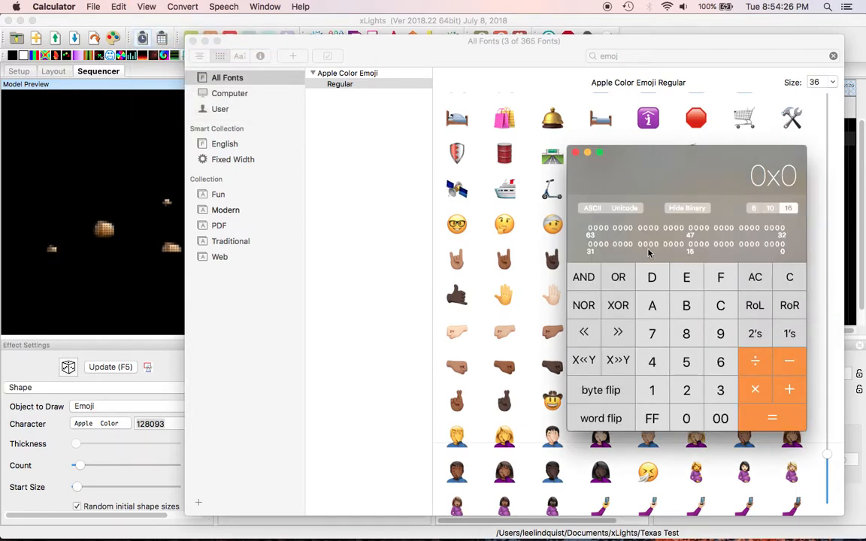
{"action": "type", "text": "1F914"}
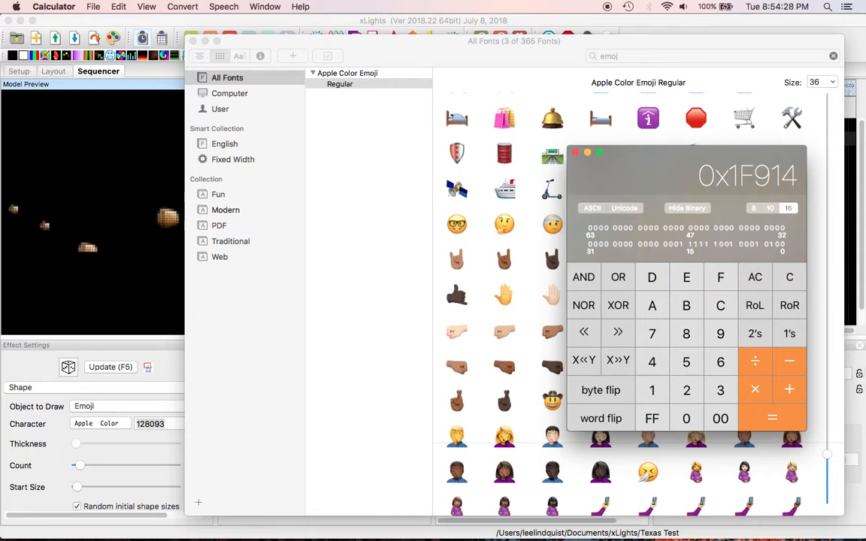
{"action": "left_click", "coordinate": [146, 6]}
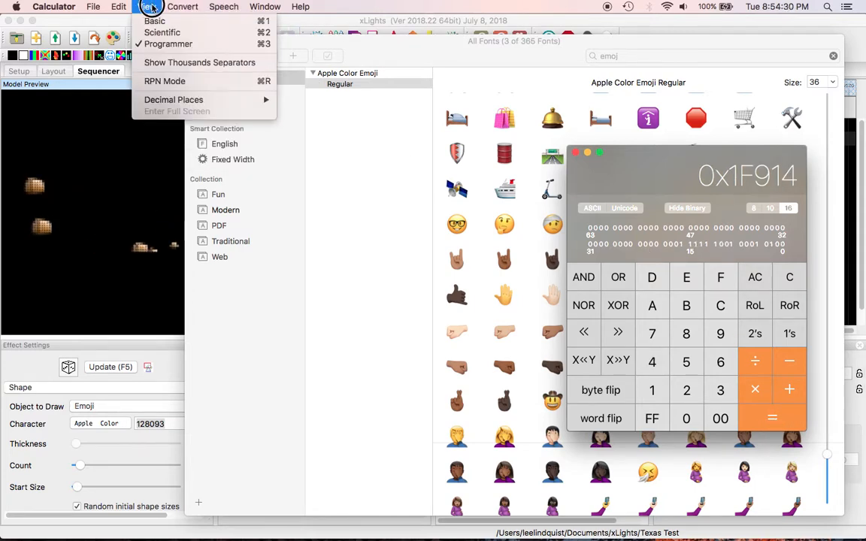
{"action": "left_click", "coordinate": [160, 32]}
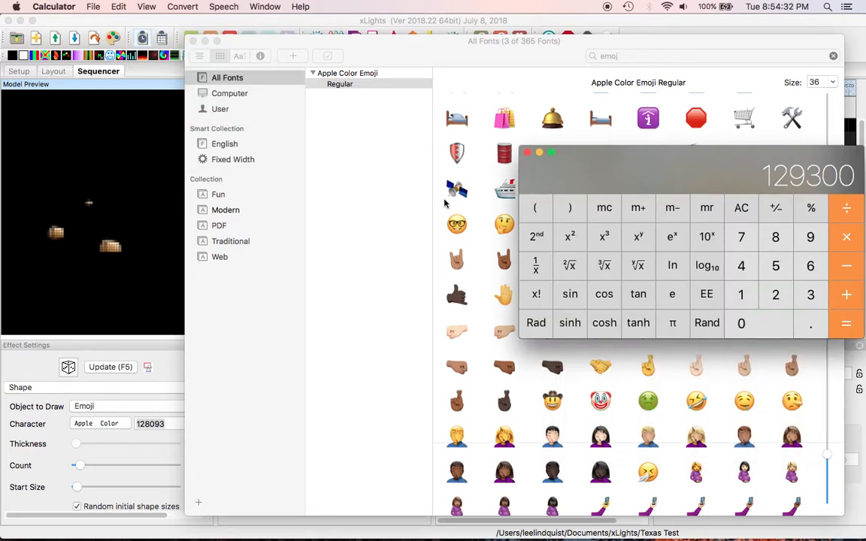
{"action": "left_click_drag", "start_coordinate": [726, 180], "coordinate": [609, 205]}
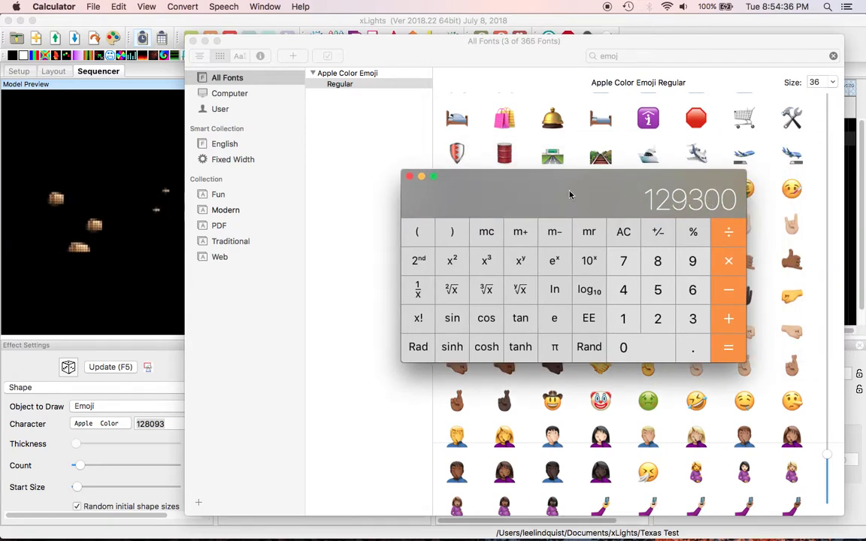
Change the emoji character code from 128093 to 129300, then delete the Shape effect from the Matrix row
{"action": "left_click_drag", "start_coordinate": [570, 195], "coordinate": [666, 252]}
{"action": "left_click", "coordinate": [173, 424]}
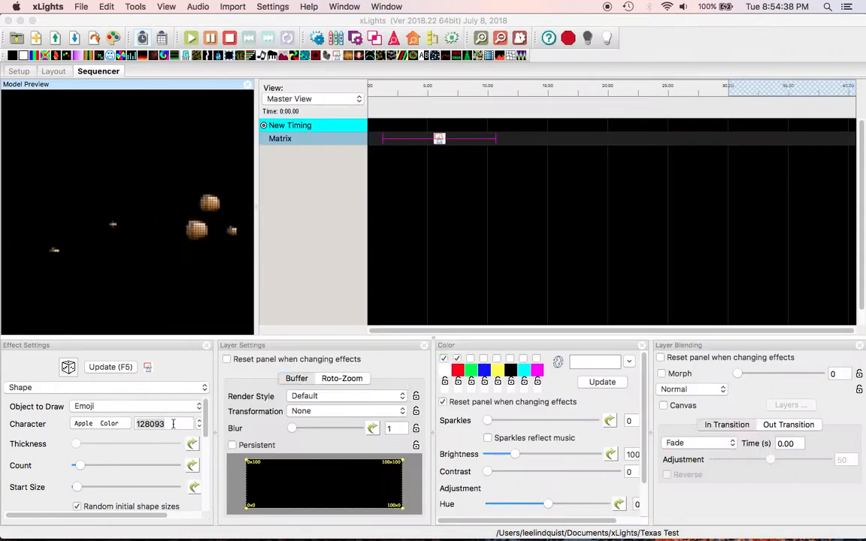
{"action": "double_click", "coordinate": [173, 424]}
{"action": "key", "text": "BackSpace"}
{"action": "type", "text": "129"}
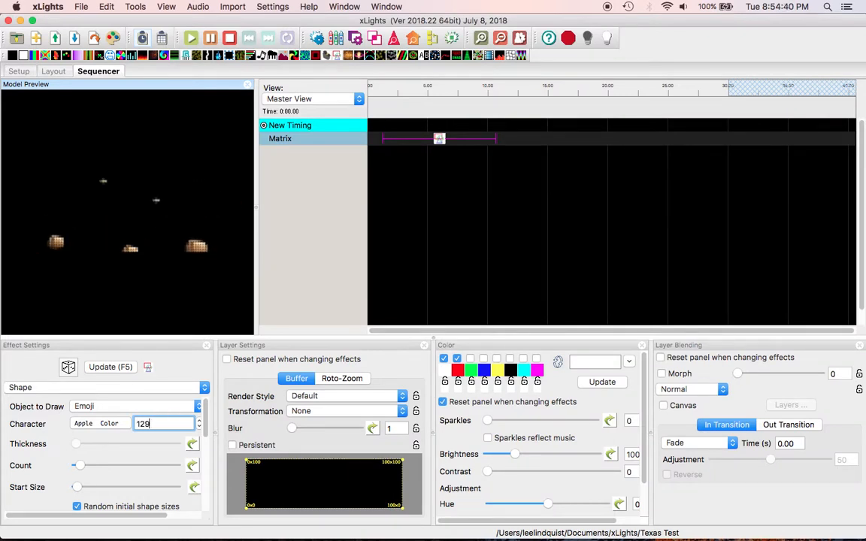
{"action": "type", "text": "300"}
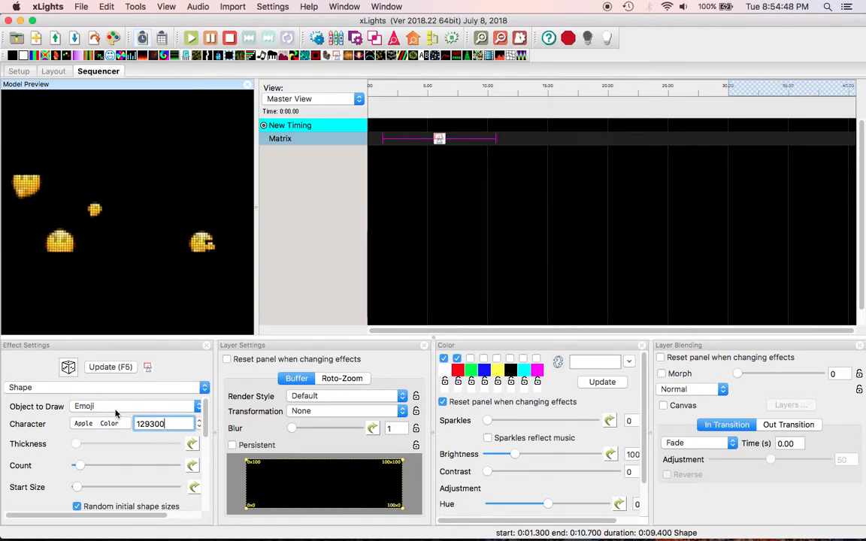
{"action": "left_click", "coordinate": [440, 140]}
{"action": "key", "text": "Delete"}
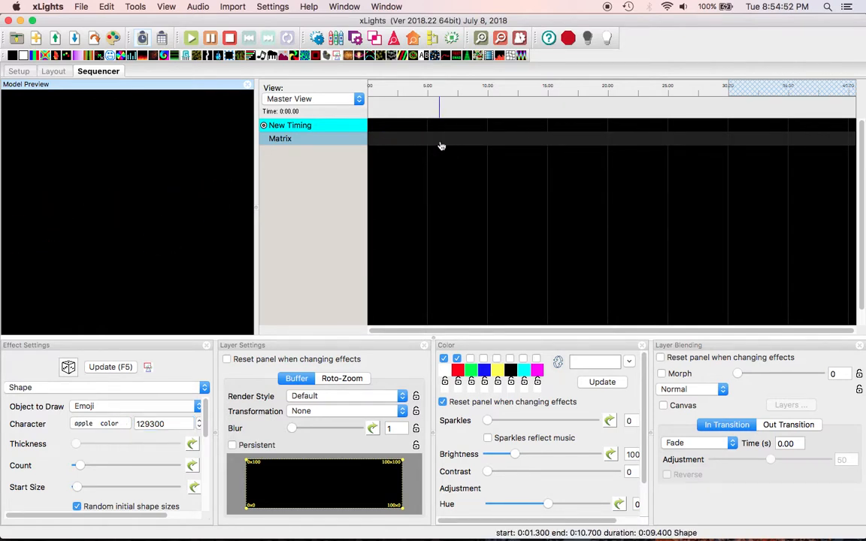
Add a Text effect to the Matrix row and set its font to Apple Color Emoji
{"action": "left_click_drag", "start_coordinate": [457, 56], "coordinate": [539, 141]}
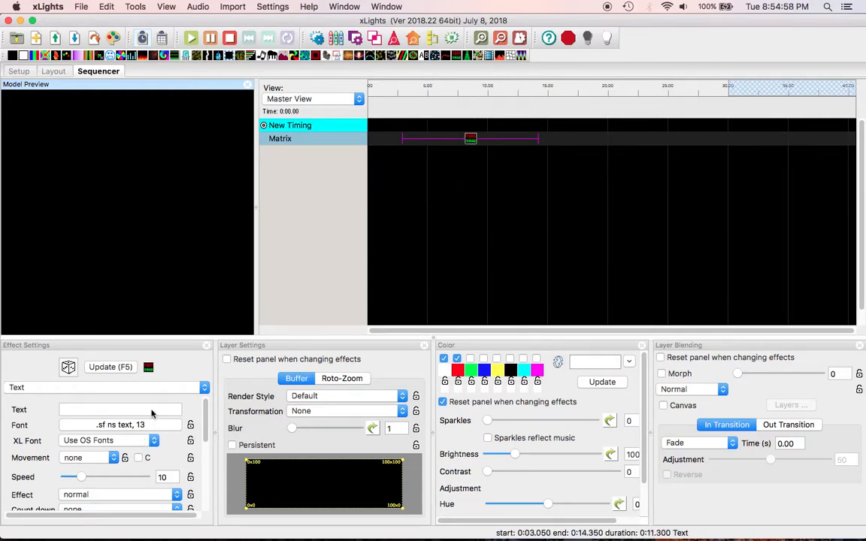
{"action": "left_click", "coordinate": [150, 424]}
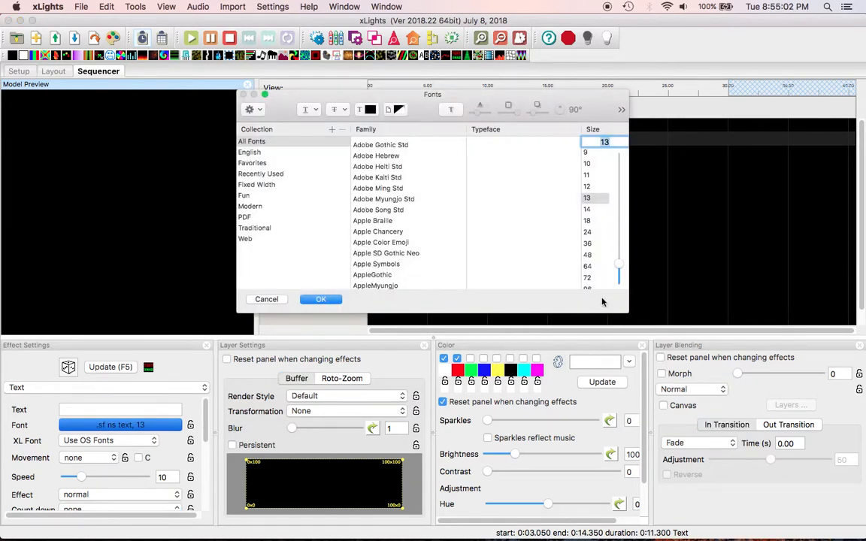
{"action": "left_click", "coordinate": [388, 243]}
{"action": "left_click", "coordinate": [322, 300]}
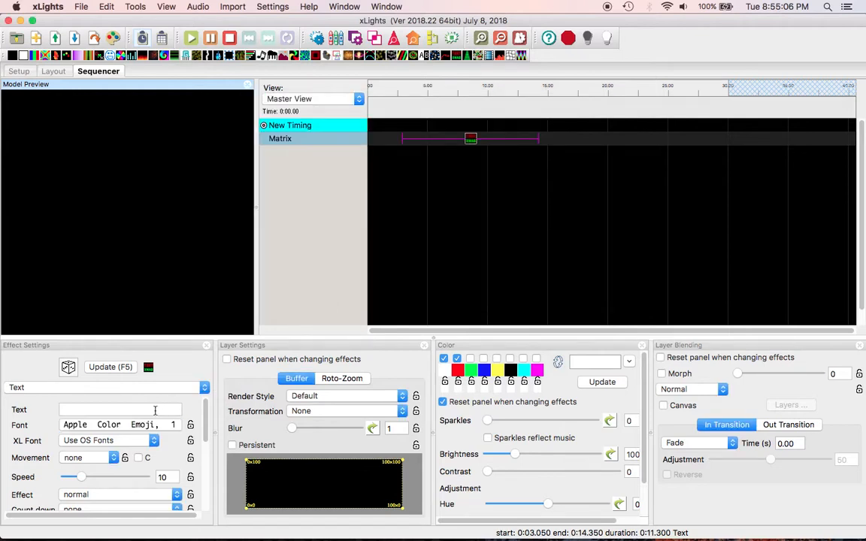
{"action": "key", "text": "super+Tab"}
{"action": "key", "text": "super+Tab"}
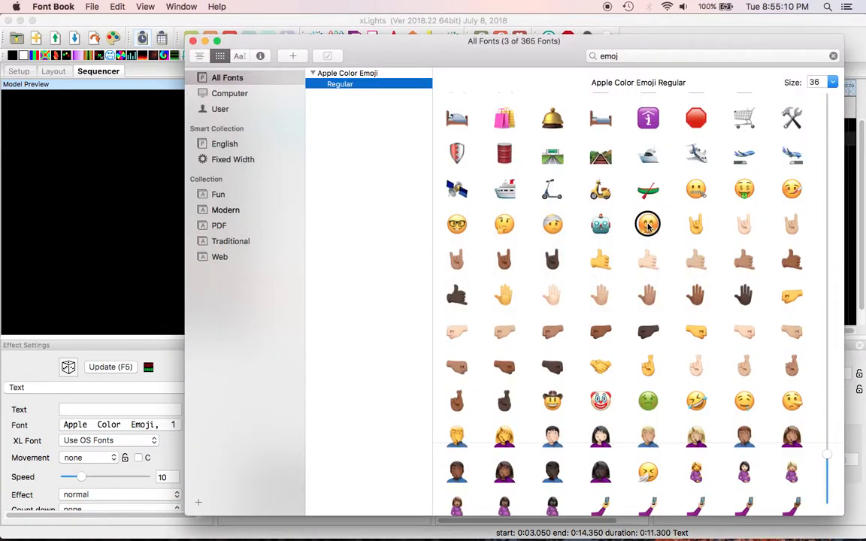
Copy the hugging-face emoji from Font Book and paste it into the xLights Text effect
{"action": "left_click", "coordinate": [648, 224]}
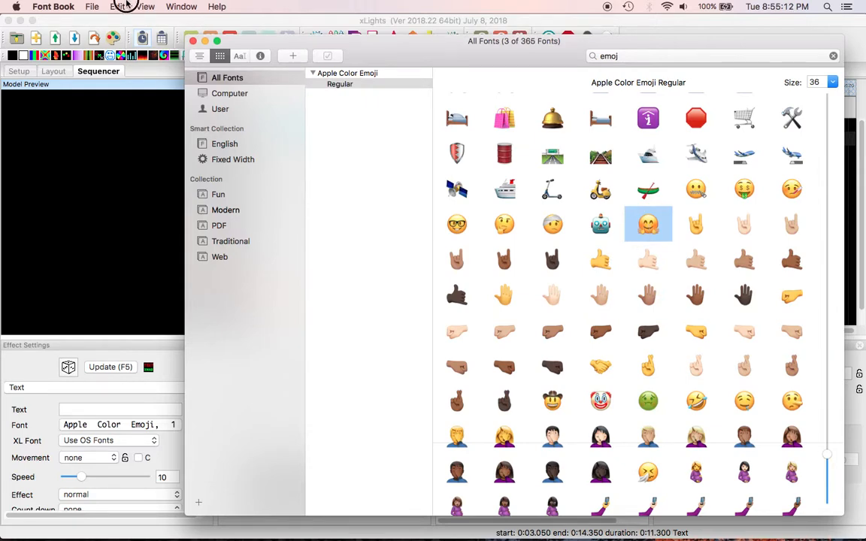
{"action": "left_click", "coordinate": [118, 6]}
{"action": "left_click", "coordinate": [124, 64]}
{"action": "key", "text": "super+Tab"}
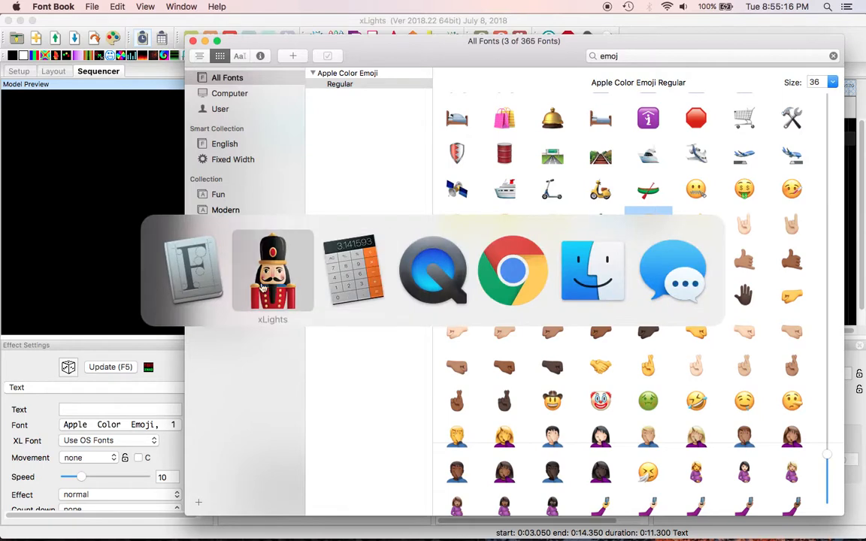
{"action": "key", "text": "super+v"}
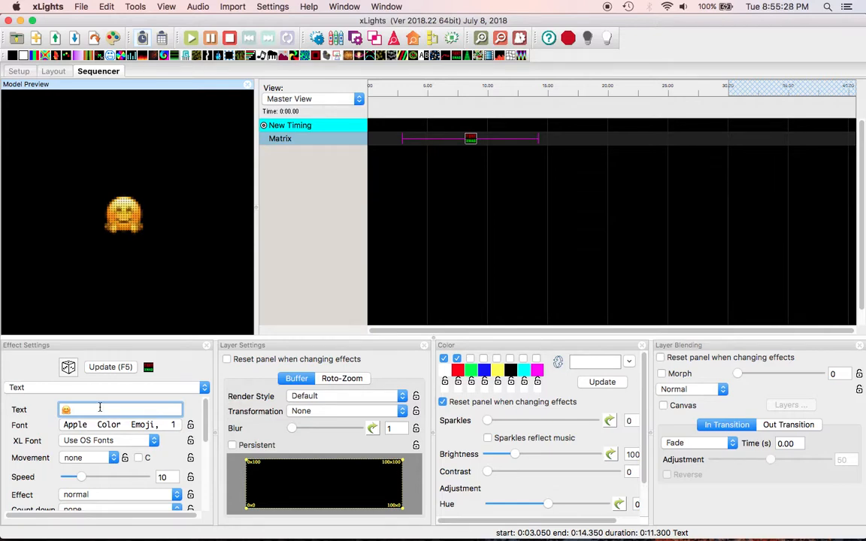
{"action": "key", "text": "super+Tab"}
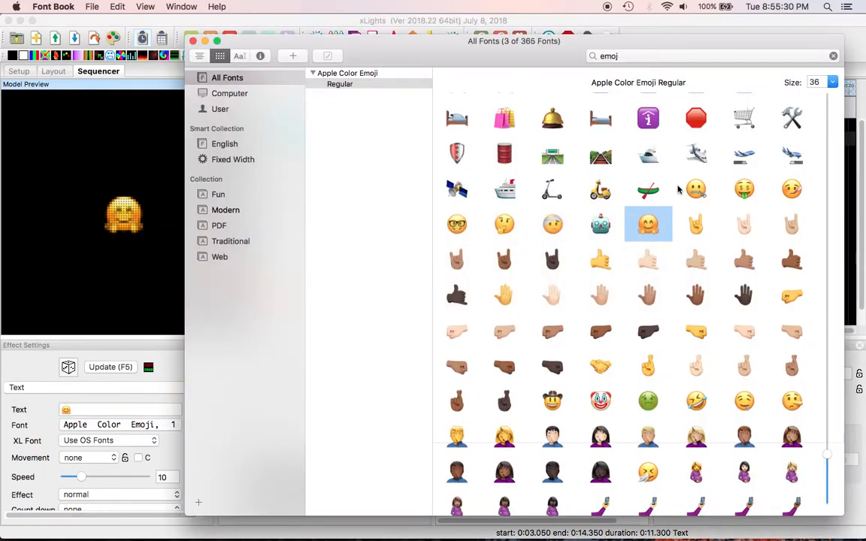
Shrink Font Book previews to size 16, copy the wheelchair glyph, and delete the xLights Text effect
{"action": "scroll", "coordinate": [667, 227], "scroll_direction": "down", "scroll_amount": 10}
{"action": "scroll", "coordinate": [667, 227], "scroll_direction": "up", "scroll_amount": 15}
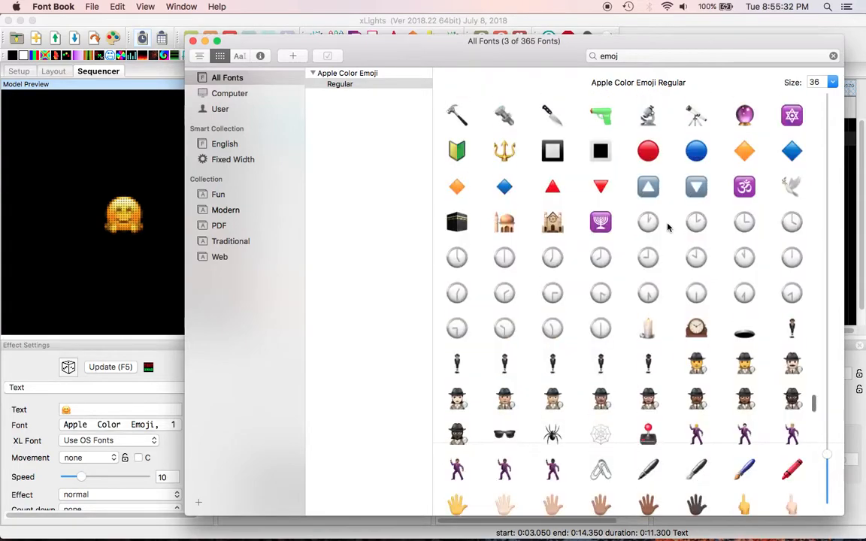
{"action": "left_click_drag", "start_coordinate": [825, 418], "coordinate": [827, 497]}
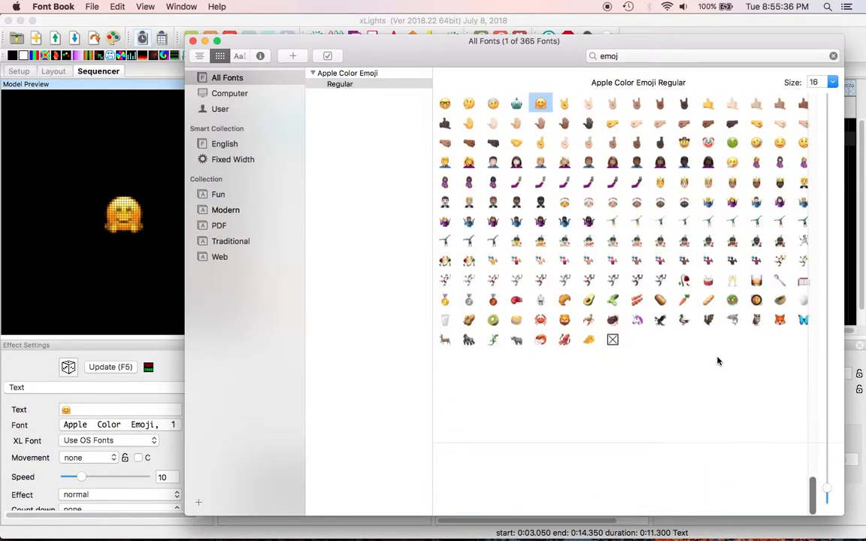
{"action": "scroll", "coordinate": [717, 361], "scroll_direction": "up", "scroll_amount": 20}
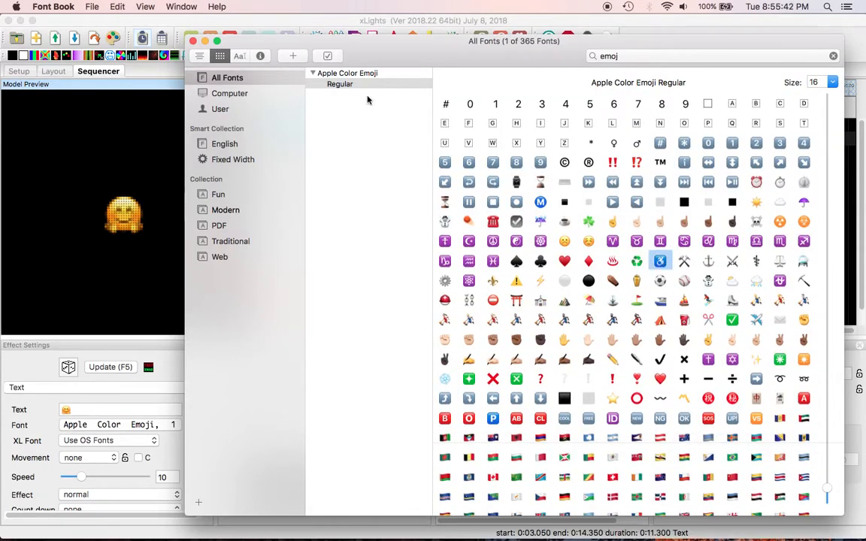
{"action": "left_click", "coordinate": [117, 6]}
{"action": "left_click", "coordinate": [125, 61]}
{"action": "left_click", "coordinate": [168, 370]}
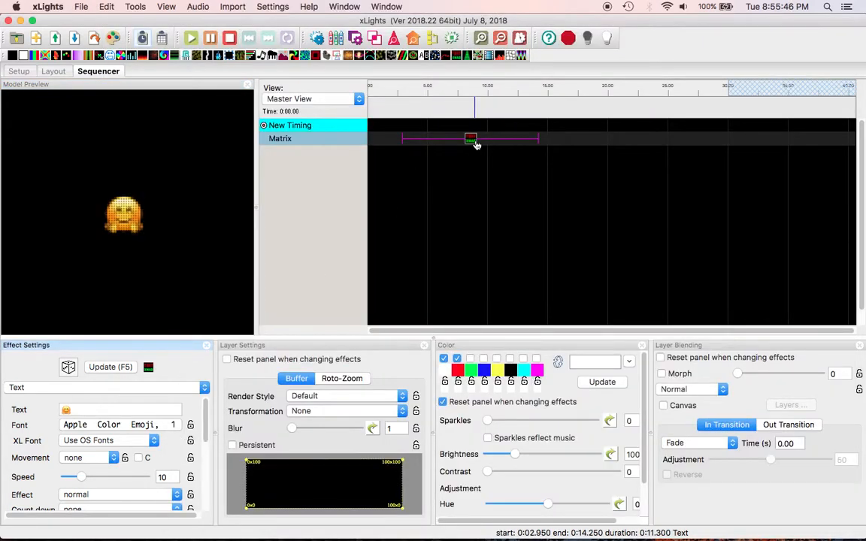
{"action": "key", "text": "Delete"}
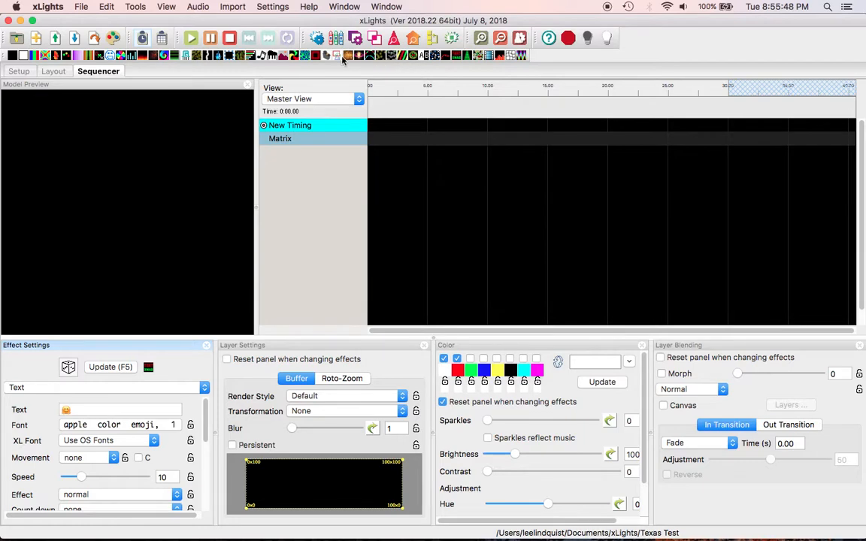
Add a Shape effect spanning 0.85–13.4 s on the Matrix row and look up the coffin emoji's code U+26B0
{"action": "left_click_drag", "start_coordinate": [342, 58], "coordinate": [528, 152]}
{"action": "key", "text": "super+Tab"}
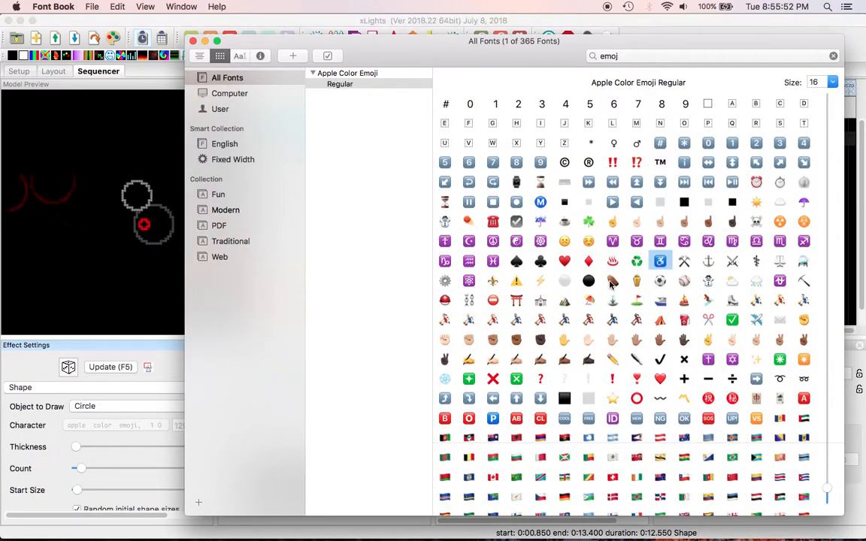
{"action": "mouse_move", "coordinate": [615, 282]}
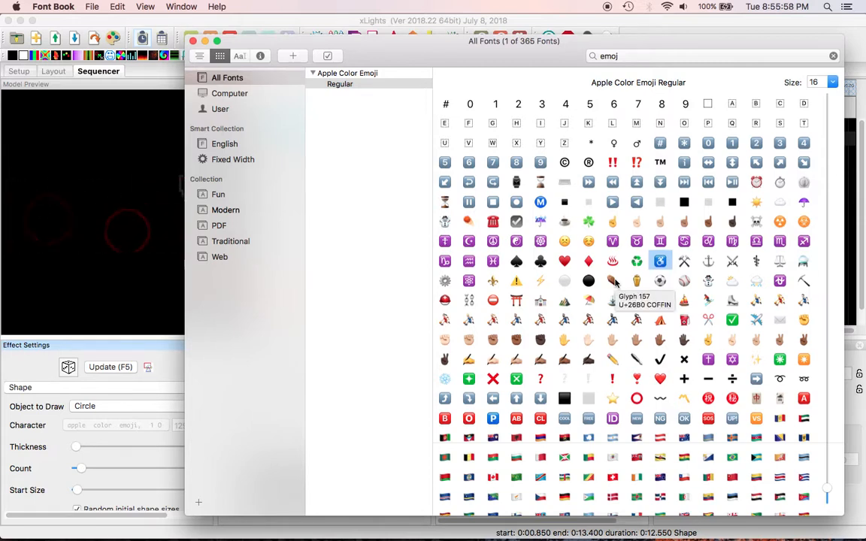
{"action": "key", "text": "super+Tab"}
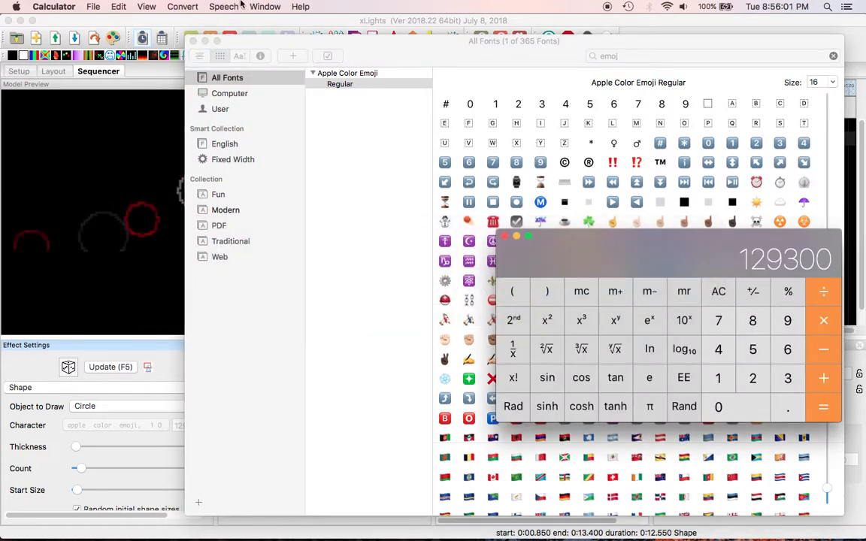
Enter 26b0 in Calculator's Programmer mode and read decimal 9904 in Scientific mode
{"action": "left_click", "coordinate": [146, 6]}
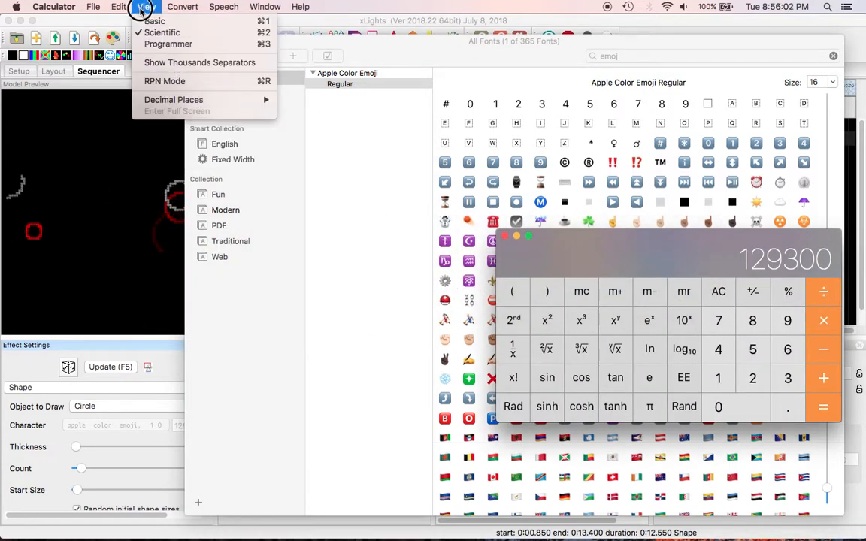
{"action": "left_click", "coordinate": [173, 42]}
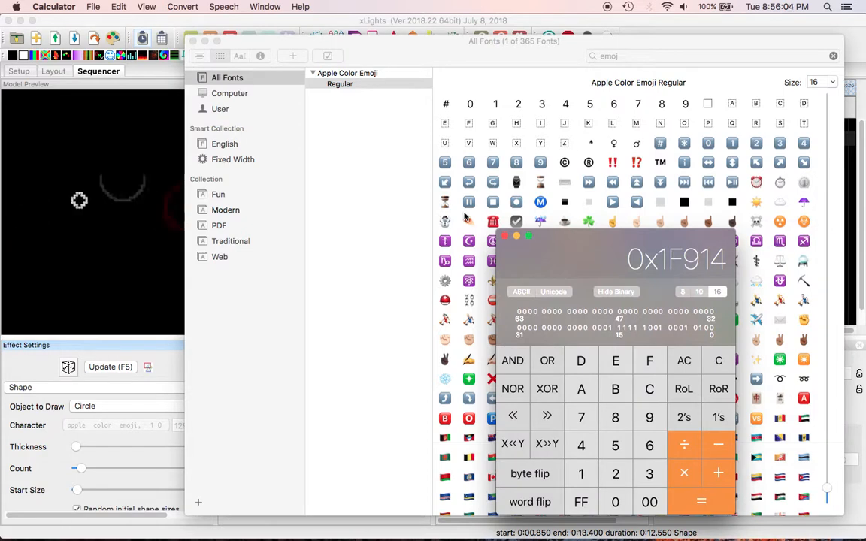
{"action": "type", "text": "26b0"}
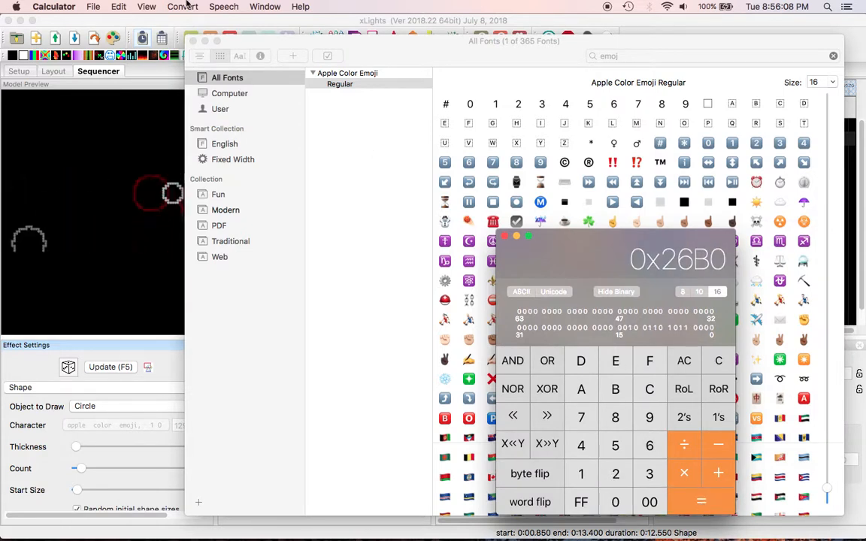
{"action": "left_click", "coordinate": [146, 6]}
{"action": "left_click", "coordinate": [142, 30]}
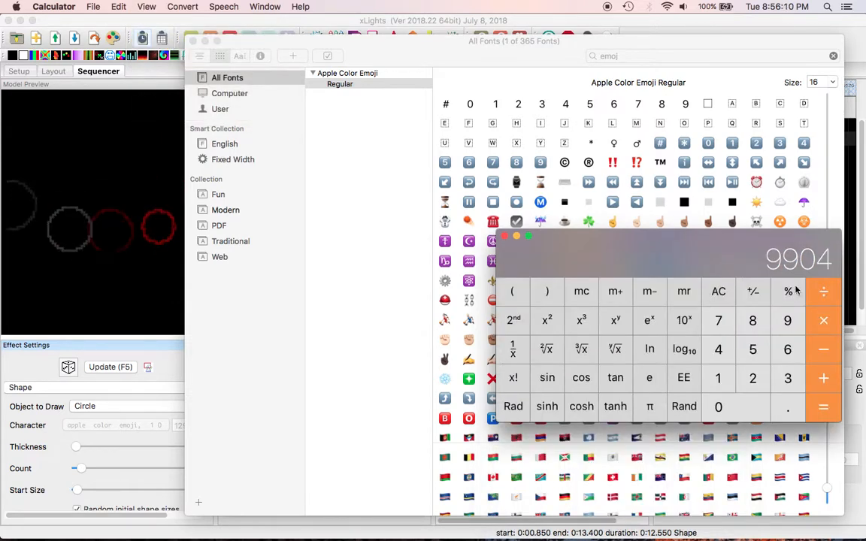
{"action": "left_click", "coordinate": [209, 289]}
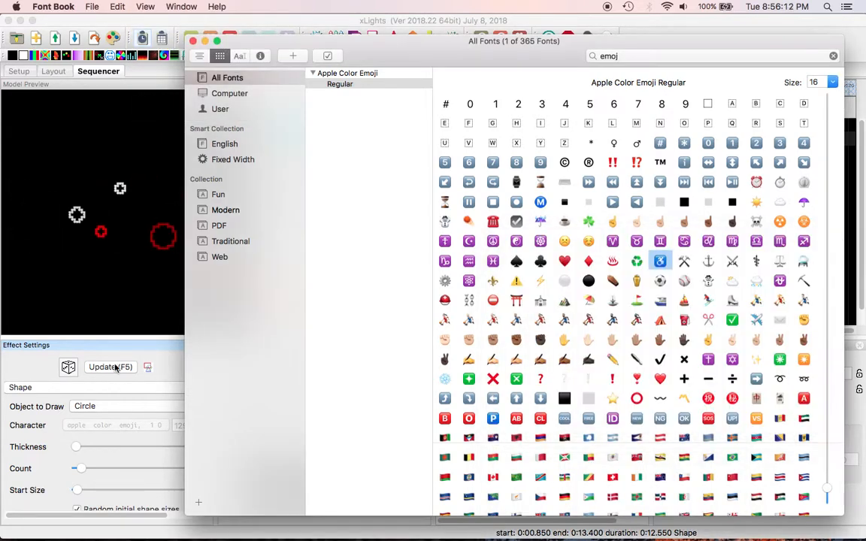
{"action": "left_click", "coordinate": [161, 375]}
Switch the Shape effect's Object to Draw to Emoji and replace character code 129300 with 9904 (coffins)
{"action": "left_click", "coordinate": [139, 406]}
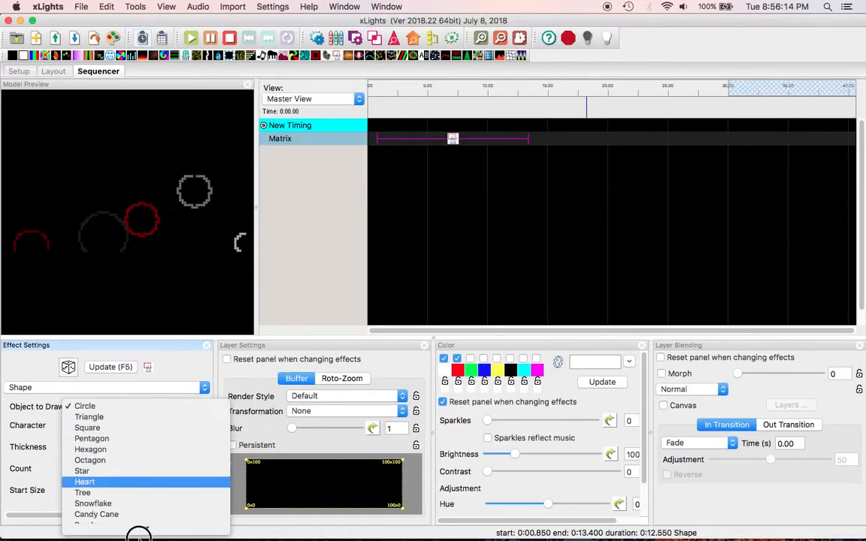
{"action": "left_click", "coordinate": [133, 527]}
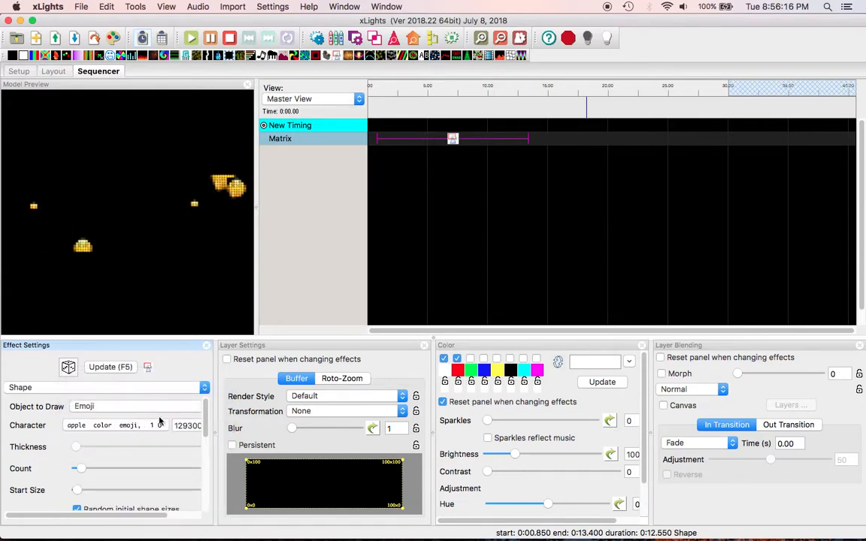
{"action": "double_click", "coordinate": [187, 425]}
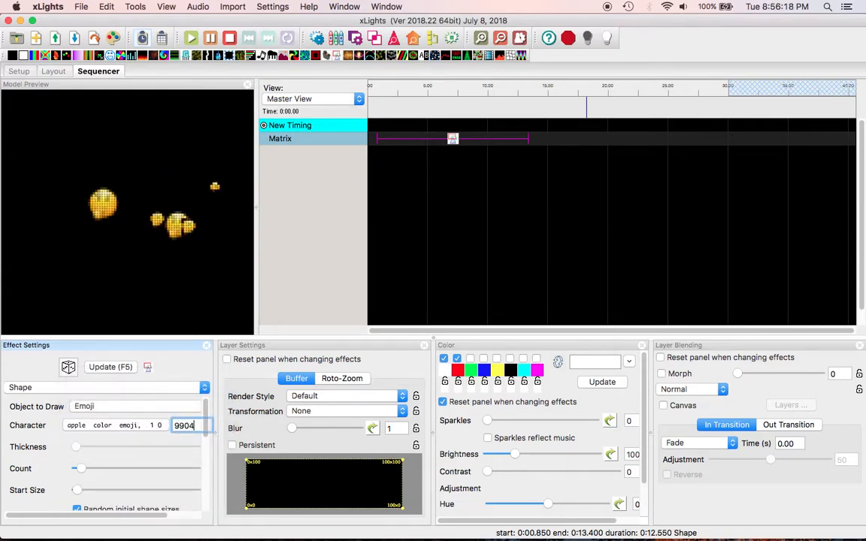
{"action": "key", "text": "Tab"}
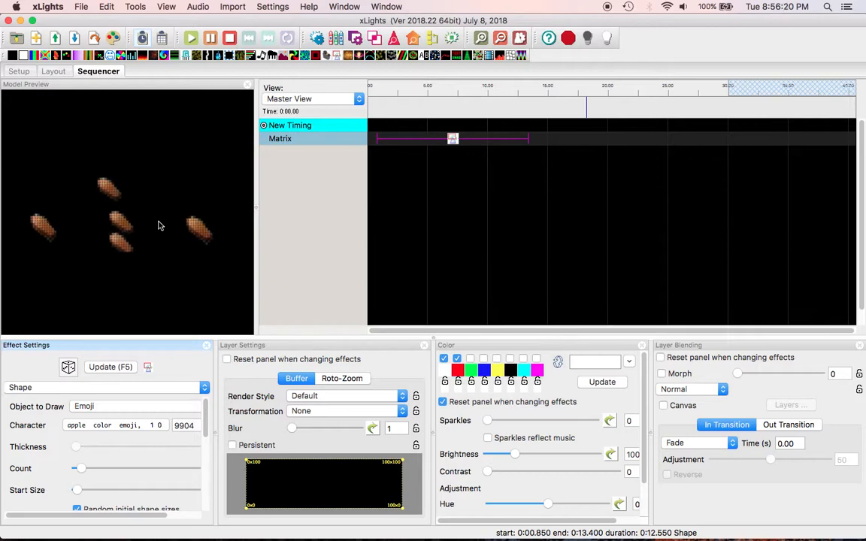